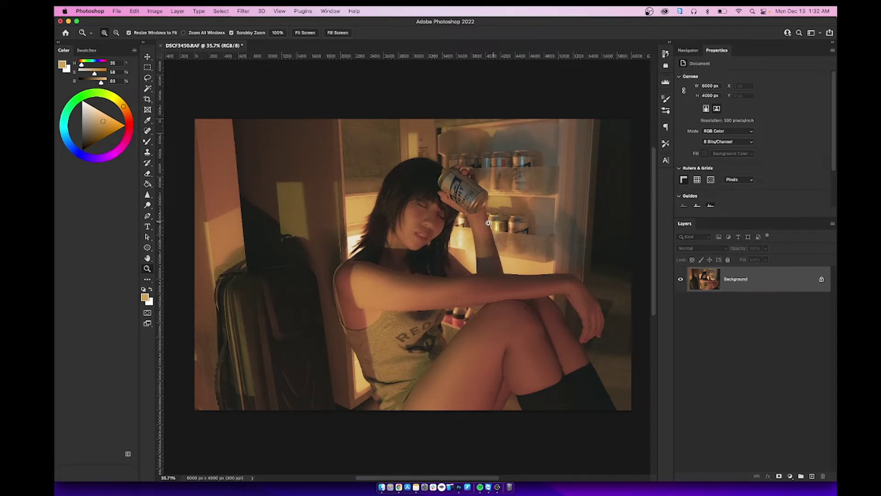
Duplicate the background photo layer and set the copy's blend mode to Screen.
{"action": "left_click_drag", "start_coordinate": [427, 235], "coordinate": [439, 231]}
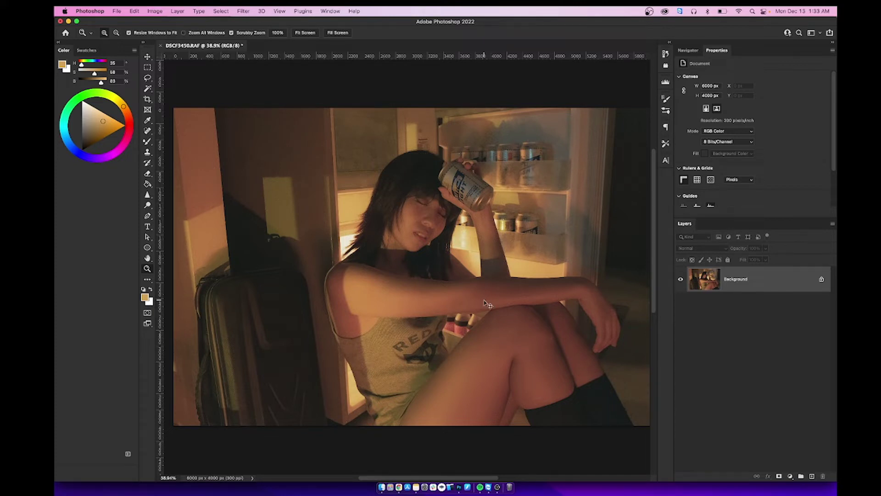
{"action": "key", "text": "super+j"}
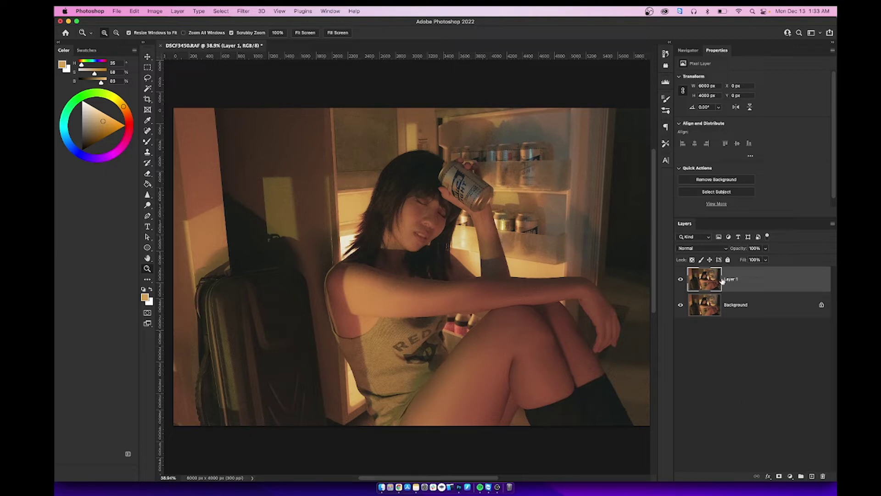
{"action": "left_click", "coordinate": [708, 248]}
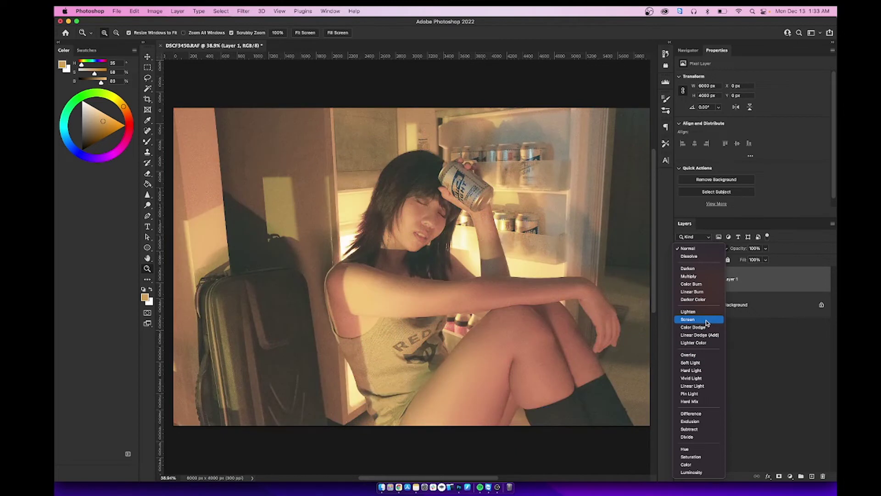
{"action": "left_click", "coordinate": [708, 320]}
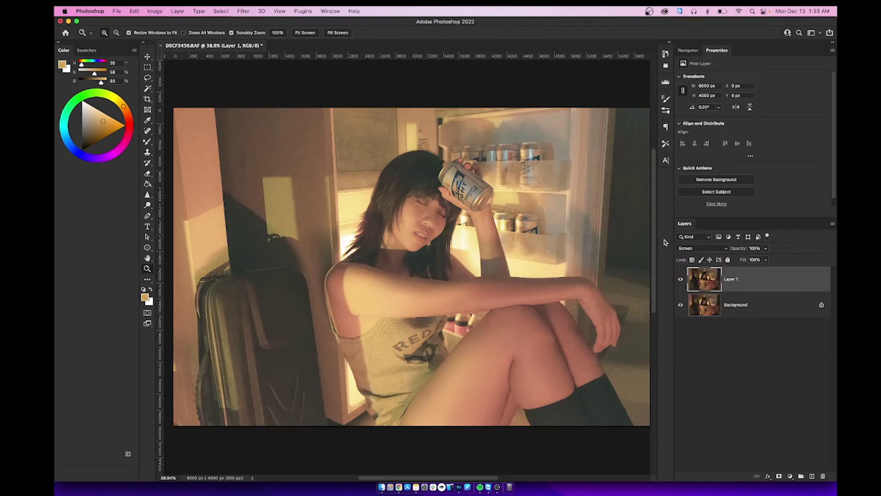
Apply a Gaussian Blur to the Screen copy to create a soft, hazy glow.
{"action": "left_click", "coordinate": [244, 11]}
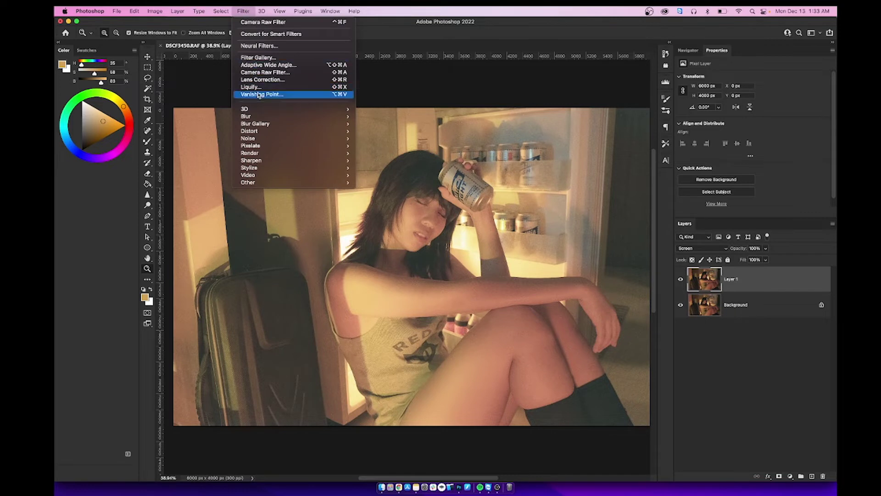
{"action": "mouse_move", "coordinate": [275, 116]}
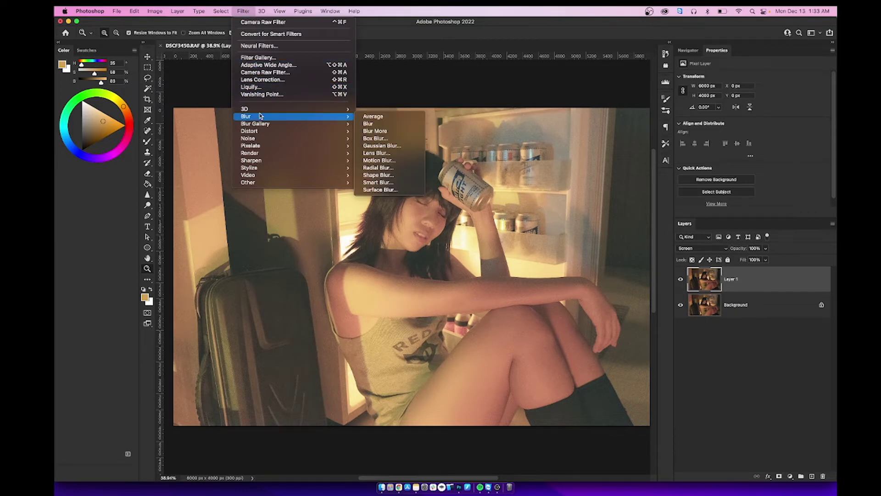
{"action": "left_click", "coordinate": [374, 146]}
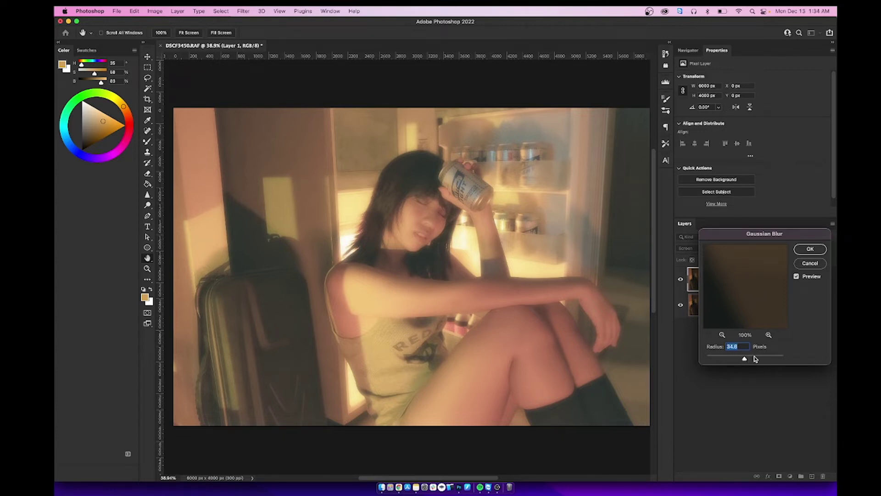
{"action": "left_click", "coordinate": [755, 359]}
{"action": "left_click", "coordinate": [804, 252]}
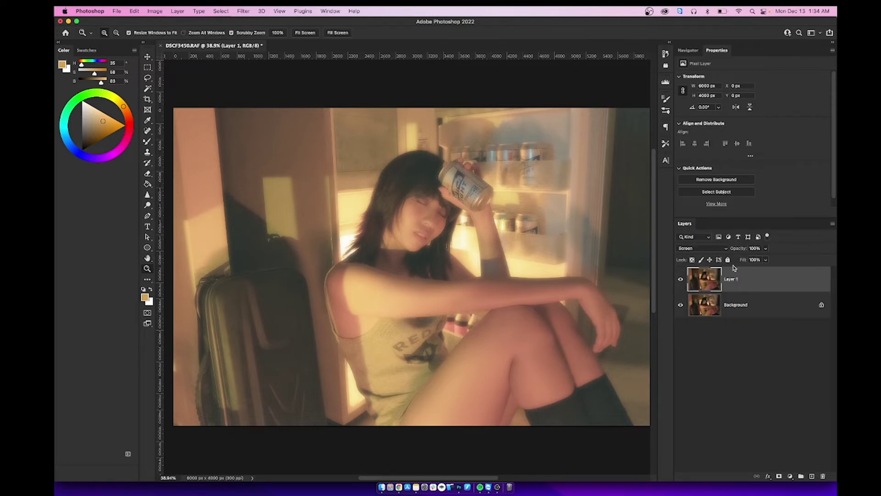
Lower the fill of the blurred Screen layer to 49%.
{"action": "mouse_move", "coordinate": [741, 260]}
{"action": "left_mouse_down"}
{"action": "mouse_move", "coordinate": [724, 262]}
{"action": "mouse_move", "coordinate": [736, 261]}
{"action": "left_mouse_up"}
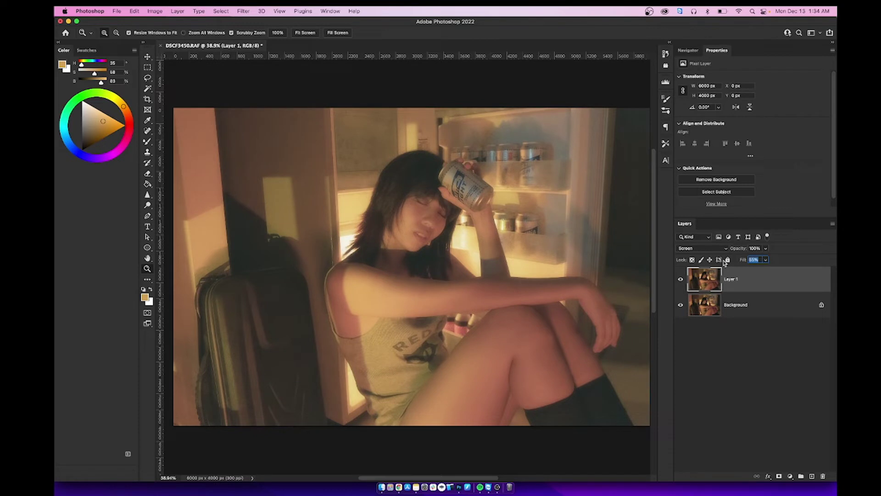
{"action": "key", "text": "Return"}
{"action": "left_click_drag", "start_coordinate": [431, 224], "coordinate": [408, 186]}
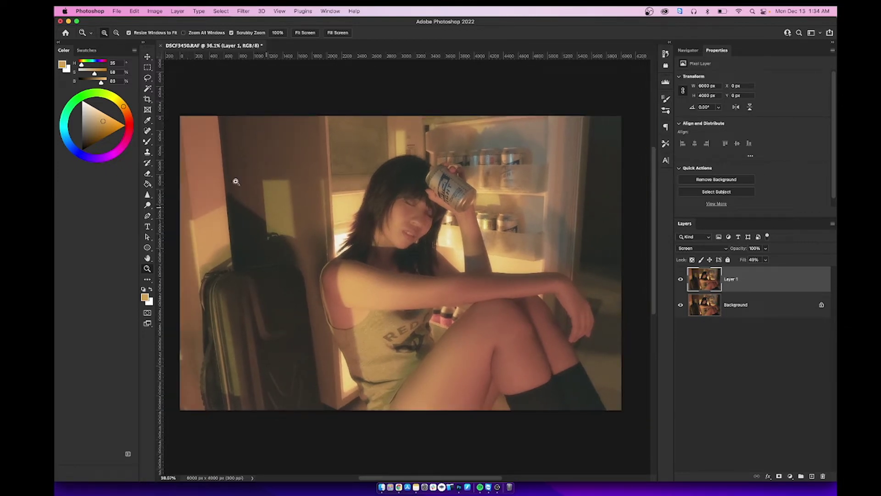
Add a layer mask to the blurred layer and set the black brush to 50% opacity.
{"action": "left_click", "coordinate": [147, 141]}
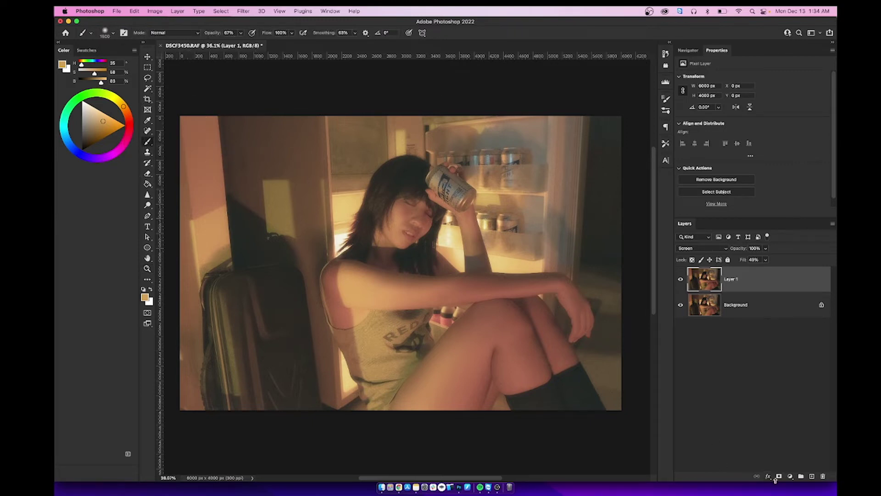
{"action": "left_click", "coordinate": [779, 478]}
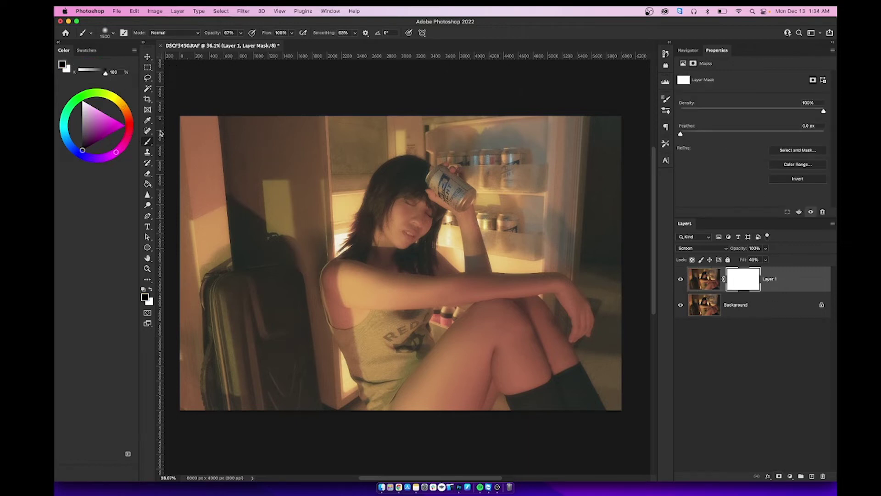
{"action": "left_click", "coordinate": [228, 33]}
{"action": "type", "text": "6"}
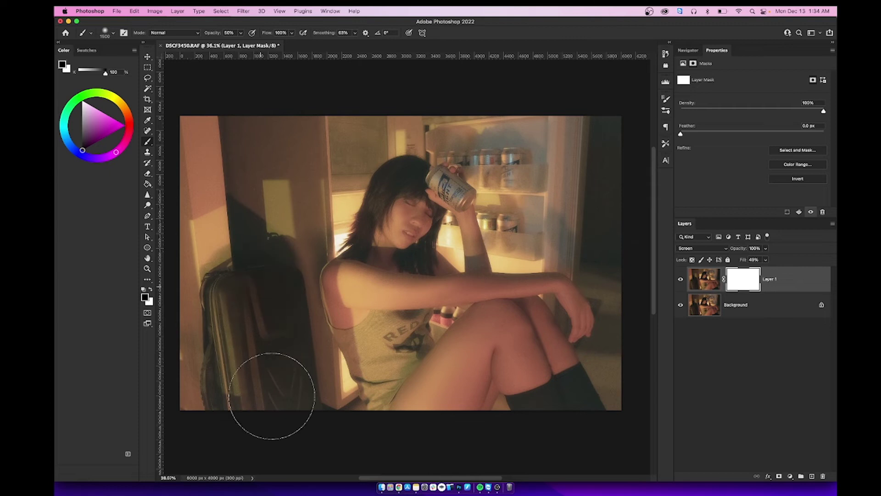
Paint on the mask to reduce the haze over the suitcase, the face and the dark area beside the fridge, using a smaller brush after the suitcase.
{"action": "left_click", "coordinate": [287, 294]}
{"action": "left_click", "coordinate": [420, 220]}
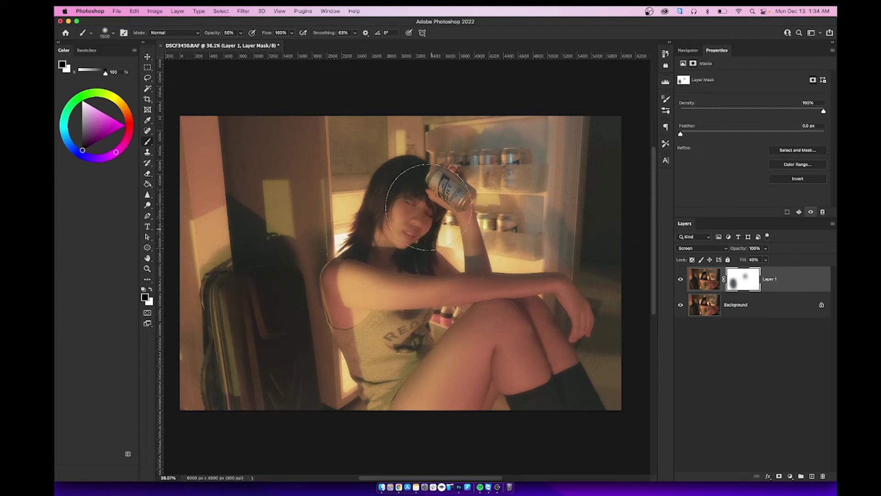
{"action": "key", "text": "super+z"}
{"action": "key", "text": "bracketleft"}
{"action": "key", "text": "bracketleft"}
{"action": "key", "text": "bracketleft"}
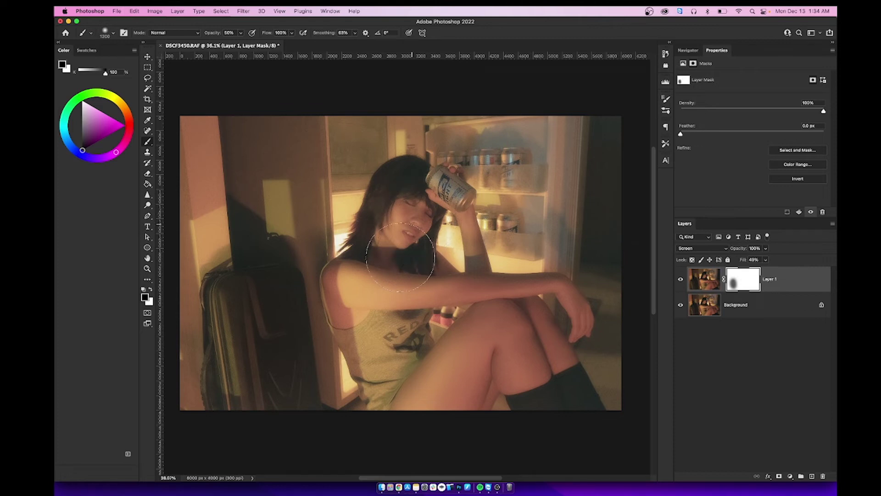
{"action": "left_click_drag", "start_coordinate": [596, 137], "coordinate": [592, 289]}
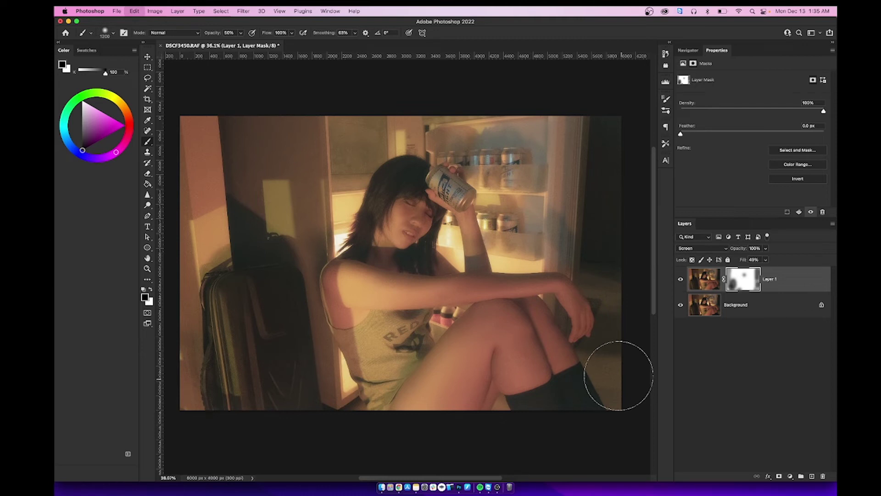
{"action": "key", "text": "super+z"}
{"action": "key", "text": "super+shift+z"}
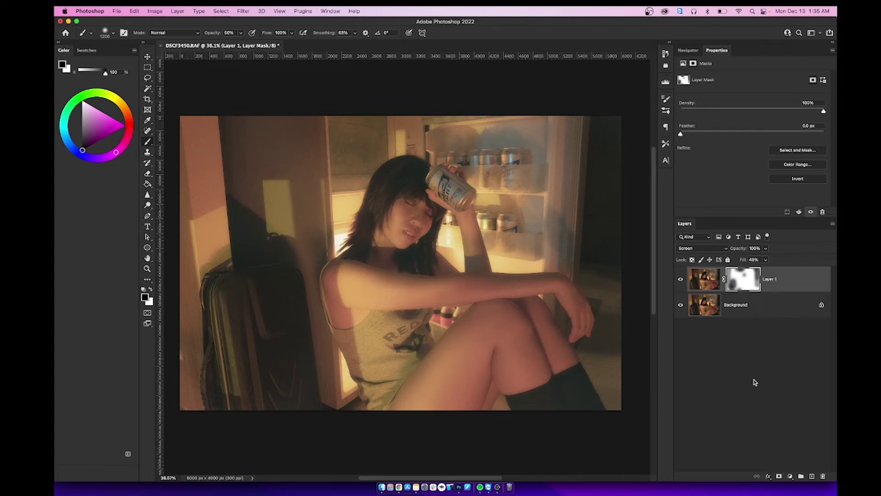
Create a new empty layer on top and sample the warm yellow of the fridge light as the painting colour.
{"action": "key", "text": "super+shift+n"}
{"action": "key", "text": "Return"}
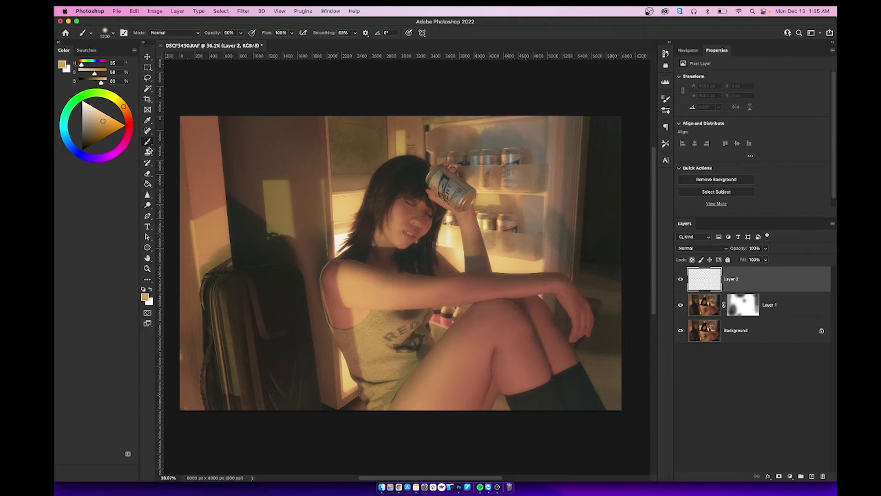
{"action": "left_click", "coordinate": [348, 223], "text": "alt"}
{"action": "left_click_drag", "start_coordinate": [349, 221], "coordinate": [351, 223]}
Enlarge the brush and paint soft yellow glow spots on both sides of the woman's hair and at the fridge's lower edge.
{"action": "key", "text": "bracketright"}
{"action": "key", "text": "bracketright"}
{"action": "key", "text": "bracketright"}
{"action": "left_click", "coordinate": [339, 223]}
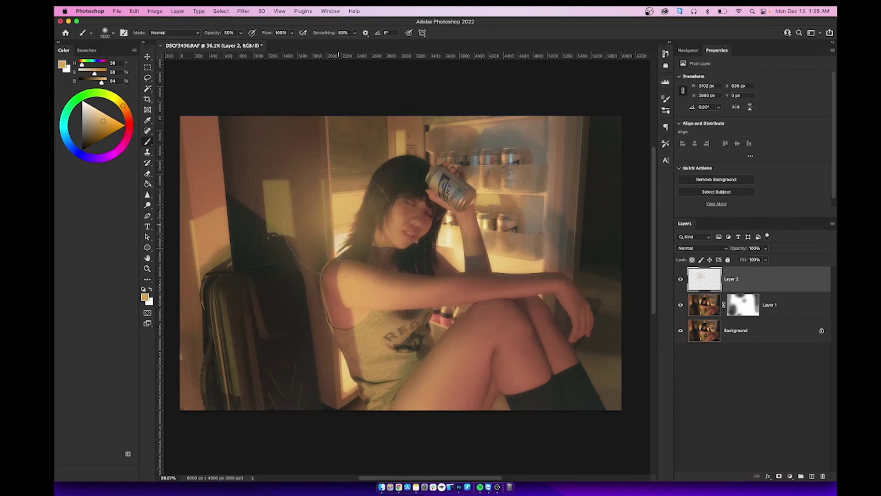
{"action": "left_click", "coordinate": [338, 223]}
{"action": "left_click", "coordinate": [443, 243]}
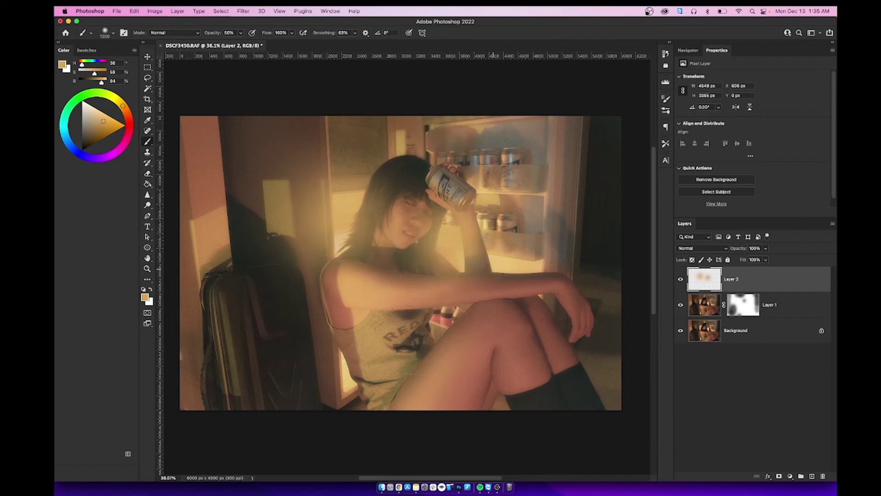
{"action": "left_click", "coordinate": [342, 379]}
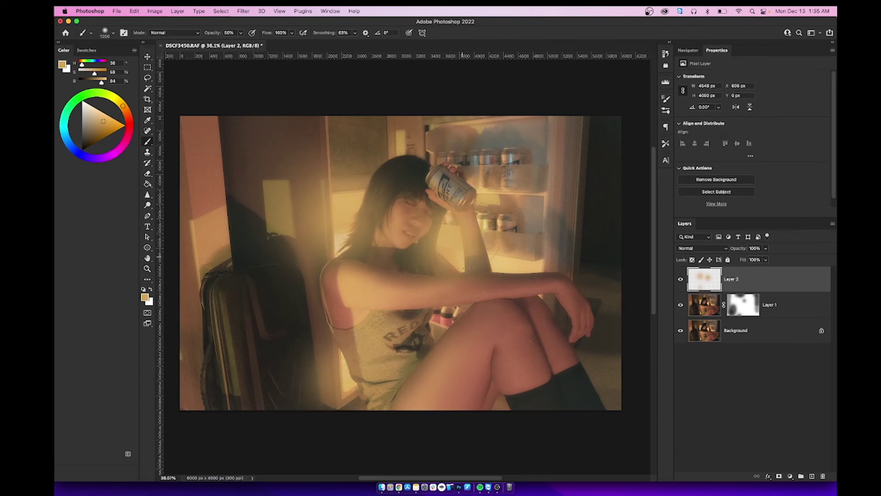
Erase the yellow glow covering the woman's face with a large soft eraser.
{"action": "key", "text": "e"}
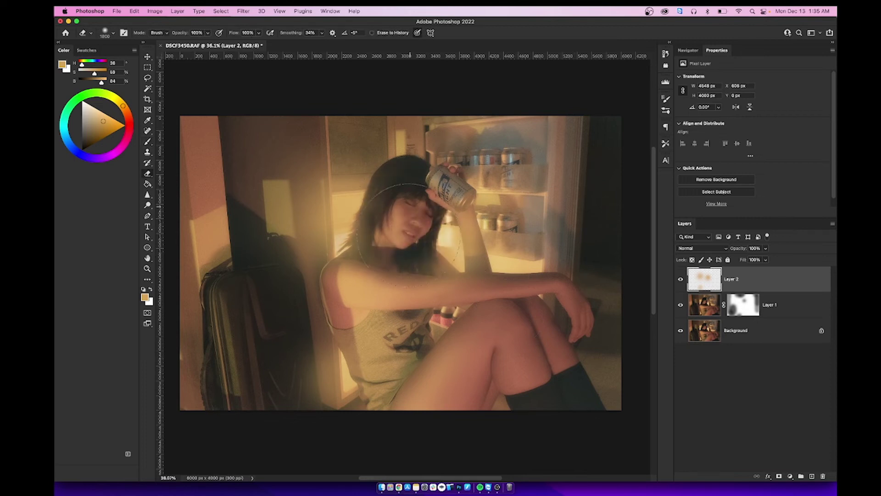
{"action": "left_click", "coordinate": [405, 226]}
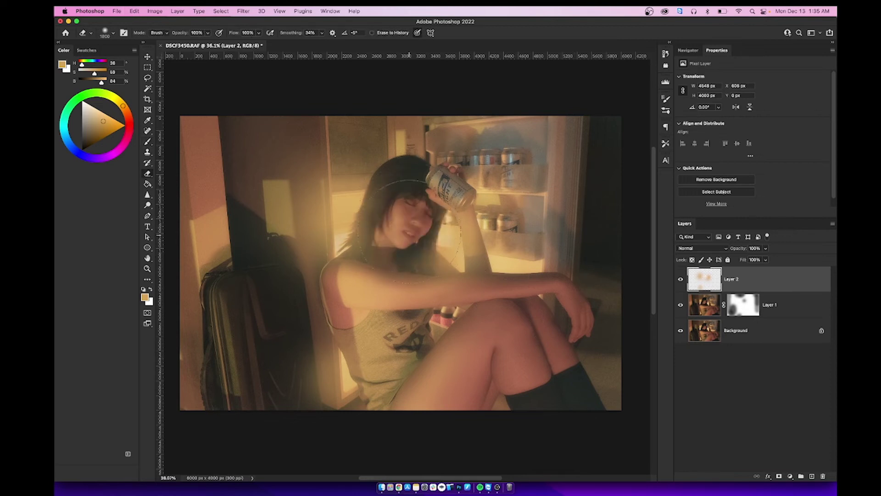
{"action": "key", "text": "z"}
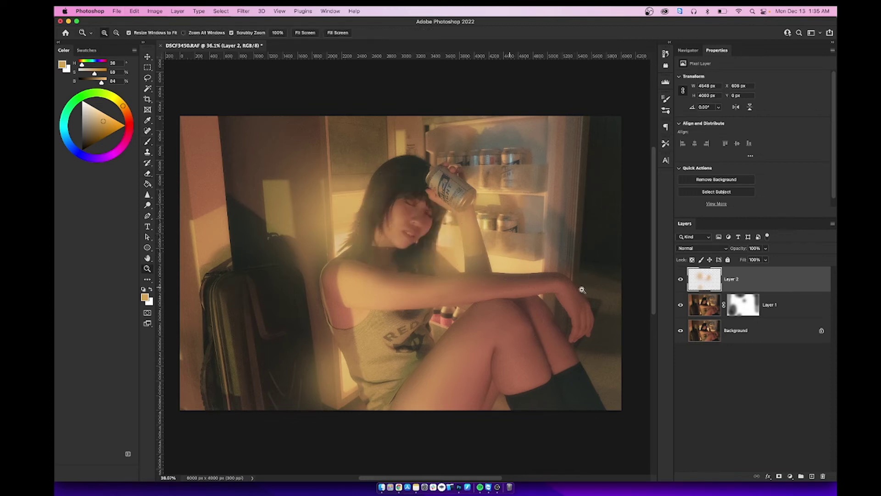
Set the glow layer's blend mode to Screen and lower its fill.
{"action": "left_click", "coordinate": [705, 251]}
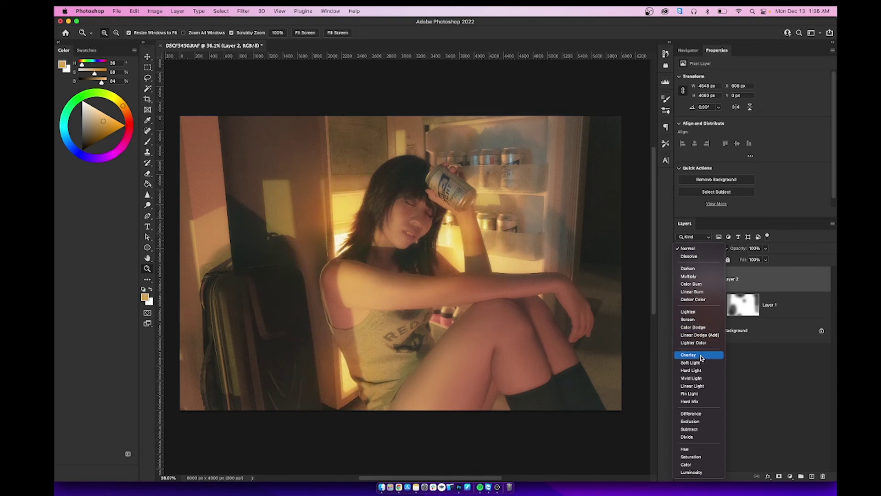
{"action": "left_click", "coordinate": [702, 320]}
{"action": "left_click_drag", "start_coordinate": [747, 261], "coordinate": [742, 261]}
Erase stray glow over the suitcase and the fridge door's outer edge, and set the glow layer's fill to 49%.
{"action": "key", "text": "e"}
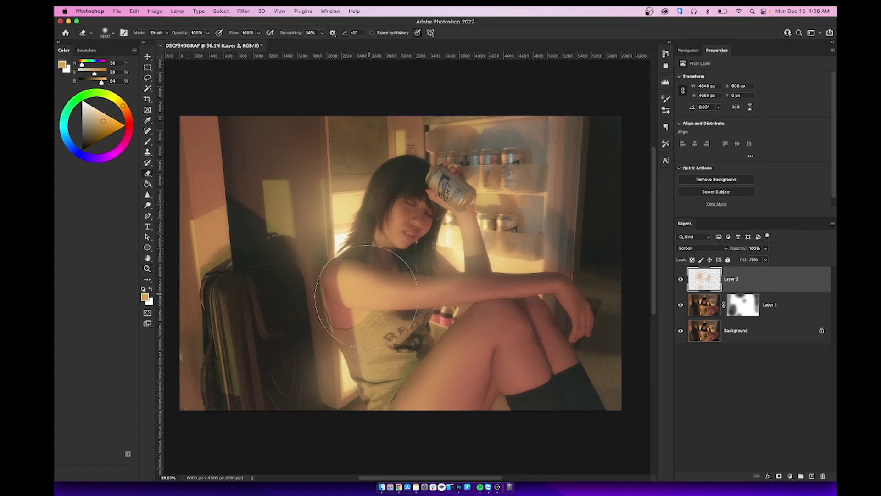
{"action": "mouse_move", "coordinate": [269, 183]}
{"action": "left_mouse_down"}
{"action": "mouse_move", "coordinate": [263, 396]}
{"action": "mouse_move", "coordinate": [266, 275]}
{"action": "mouse_move", "coordinate": [256, 158]}
{"action": "mouse_move", "coordinate": [254, 388]}
{"action": "left_mouse_up"}
{"action": "mouse_move", "coordinate": [593, 239]}
{"action": "left_mouse_down"}
{"action": "mouse_move", "coordinate": [569, 216]}
{"action": "mouse_move", "coordinate": [550, 258]}
{"action": "mouse_move", "coordinate": [538, 249]}
{"action": "mouse_move", "coordinate": [522, 157]}
{"action": "mouse_move", "coordinate": [515, 230]}
{"action": "mouse_move", "coordinate": [589, 286]}
{"action": "mouse_move", "coordinate": [584, 303]}
{"action": "mouse_move", "coordinate": [551, 275]}
{"action": "mouse_move", "coordinate": [556, 197]}
{"action": "mouse_move", "coordinate": [536, 252]}
{"action": "mouse_move", "coordinate": [562, 234]}
{"action": "mouse_move", "coordinate": [560, 248]}
{"action": "left_mouse_up"}
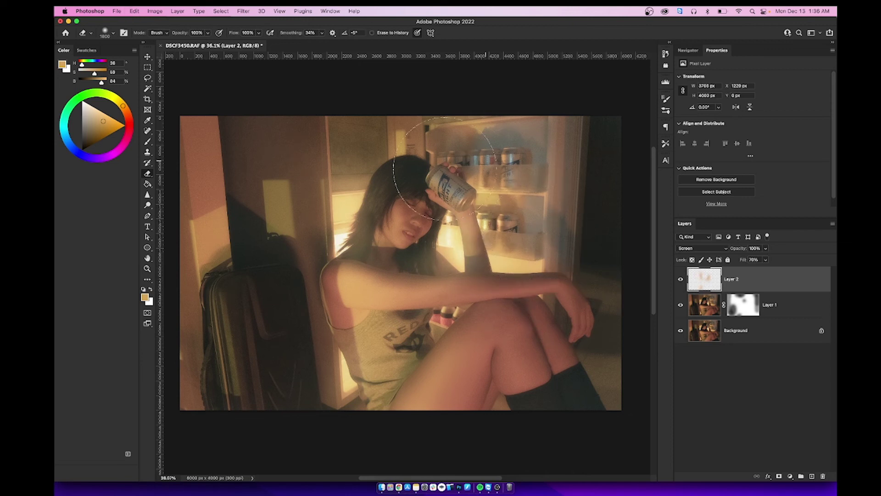
{"action": "left_click_drag", "start_coordinate": [742, 259], "coordinate": [739, 265]}
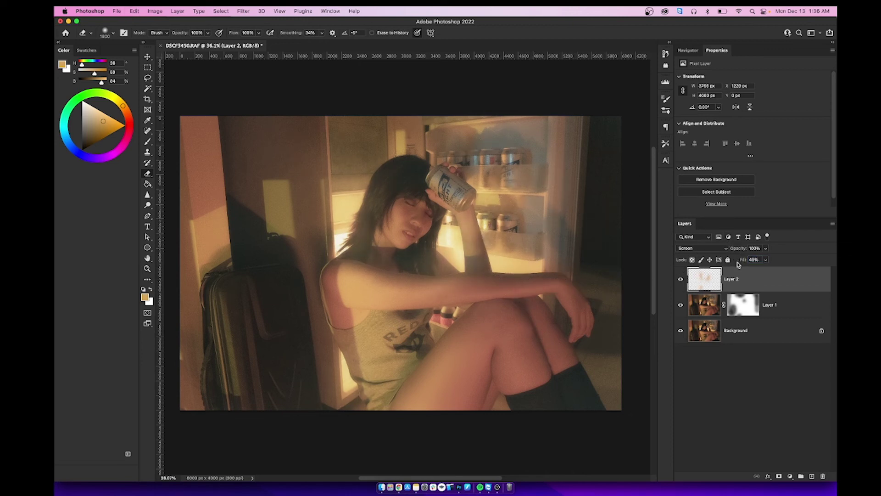
Add a new layer filled with neutral mid gray at 0% saturation and 55% brightness, and set it to Overlay.
{"action": "key", "text": "z"}
{"action": "mouse_move", "coordinate": [394, 229]}
{"action": "left_mouse_down"}
{"action": "mouse_move", "coordinate": [416, 236]}
{"action": "mouse_move", "coordinate": [414, 224]}
{"action": "left_mouse_up"}
{"action": "scroll", "coordinate": [415, 225], "scroll_direction": "down", "scroll_amount": 2}
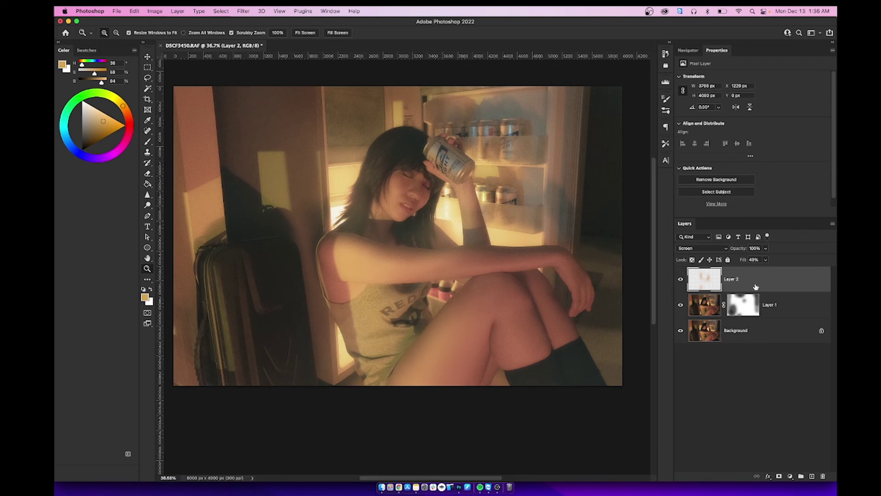
{"action": "key", "text": "super+shift+n"}
{"action": "key", "text": "Return"}
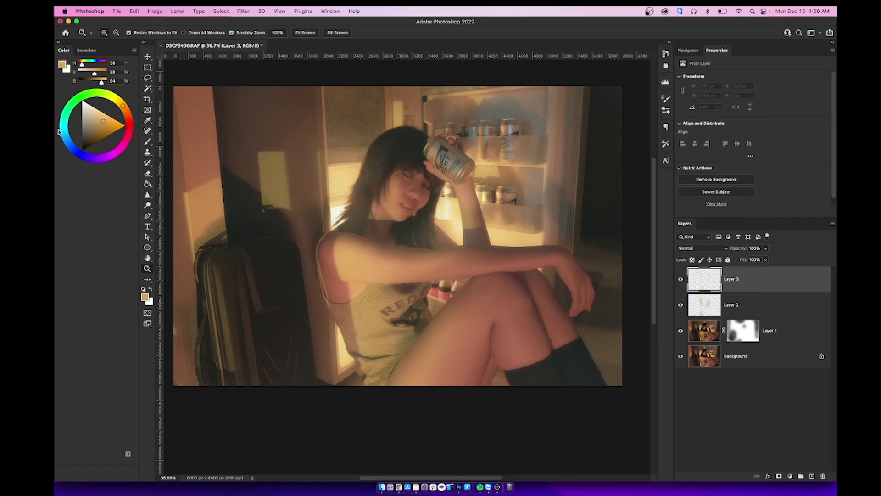
{"action": "left_click", "coordinate": [83, 125]}
{"action": "left_click", "coordinate": [82, 123]}
{"action": "key", "text": "g"}
{"action": "left_click", "coordinate": [437, 236]}
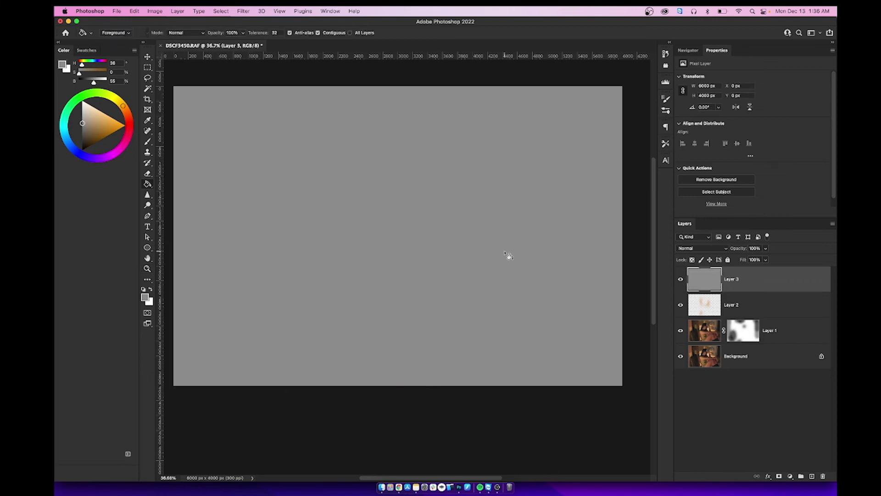
{"action": "left_click", "coordinate": [700, 250]}
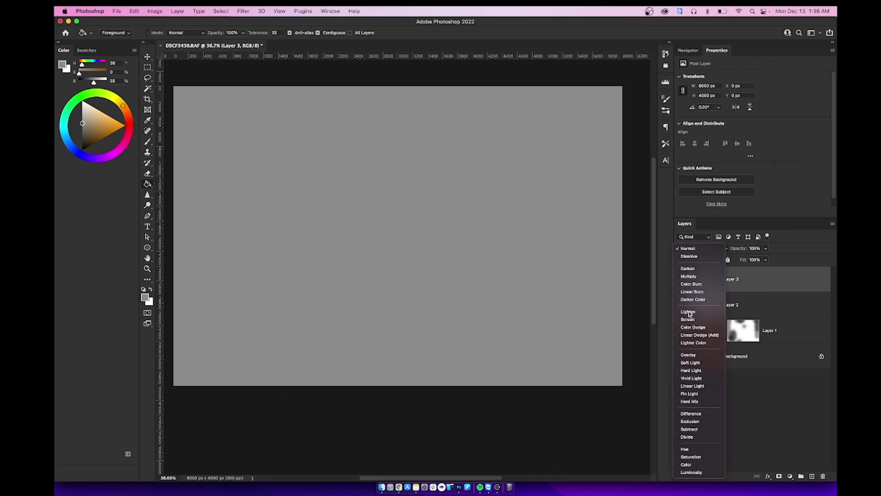
{"action": "left_click", "coordinate": [693, 359]}
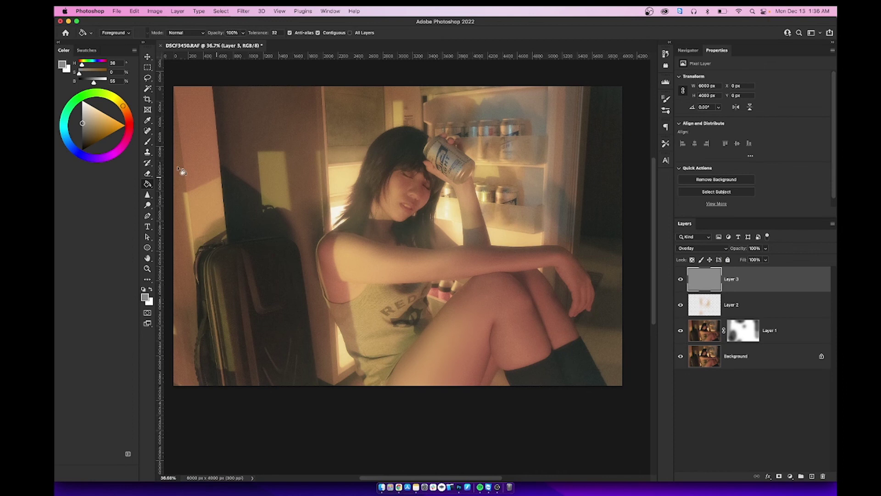
Burn the shadows around the woman's hair on the gray Overlay layer, enlarging the brush to 700 px.
{"action": "left_click", "coordinate": [148, 205]}
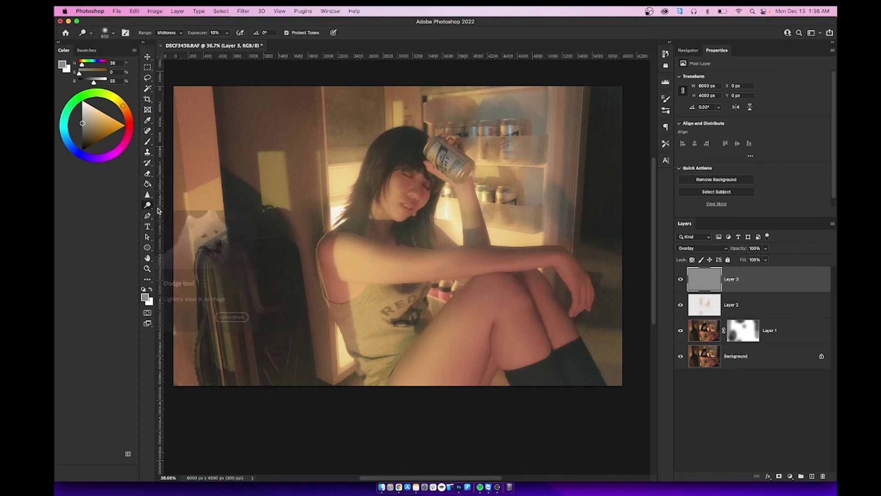
{"action": "left_click_drag", "start_coordinate": [155, 209], "coordinate": [166, 212]}
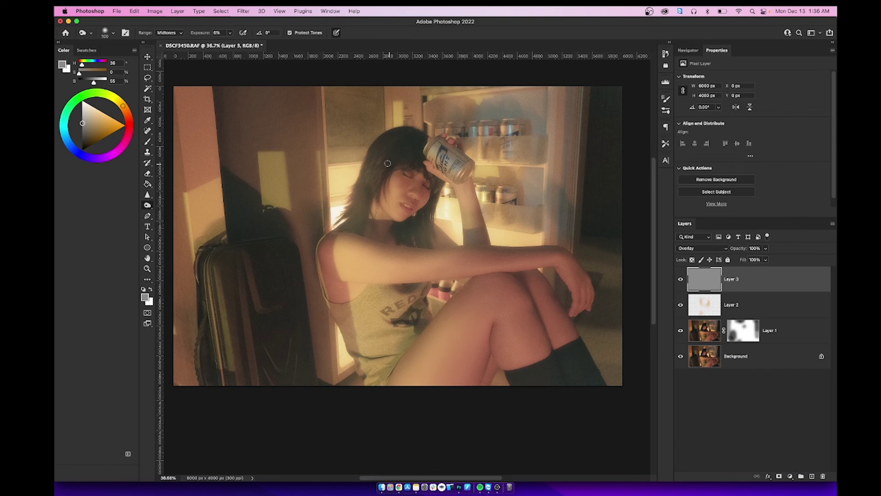
{"action": "key", "text": "]"}
{"action": "key", "text": "bracketright"}
{"action": "key", "text": "bracketright"}
{"action": "key", "text": "bracketright"}
{"action": "key", "text": "bracketright"}
{"action": "key", "text": "bracketright"}
{"action": "key", "text": "bracketright"}
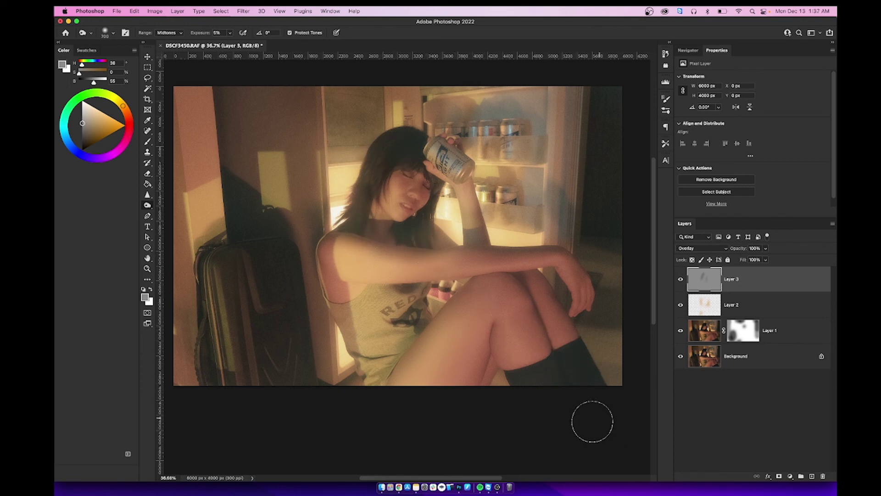
Dodge the highlights on the woman's skin on the gray Overlay layer with 10% midtone exposure.
{"action": "left_click", "coordinate": [148, 205]}
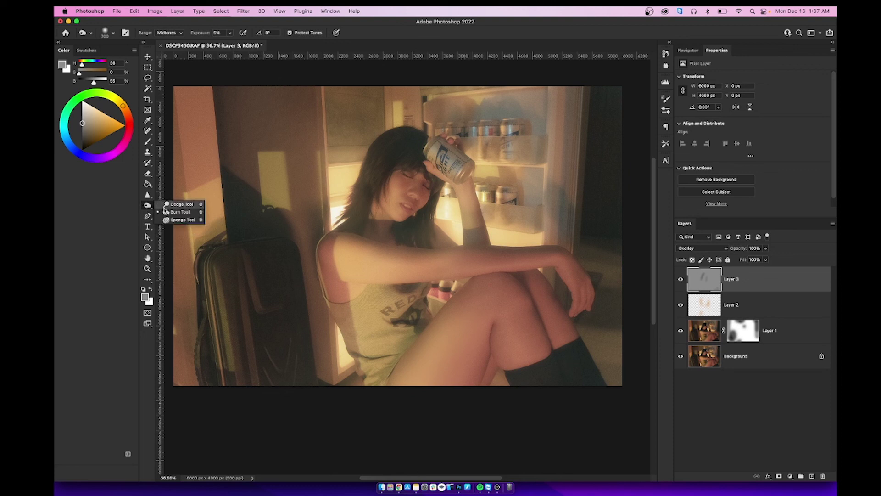
{"action": "left_click", "coordinate": [176, 205]}
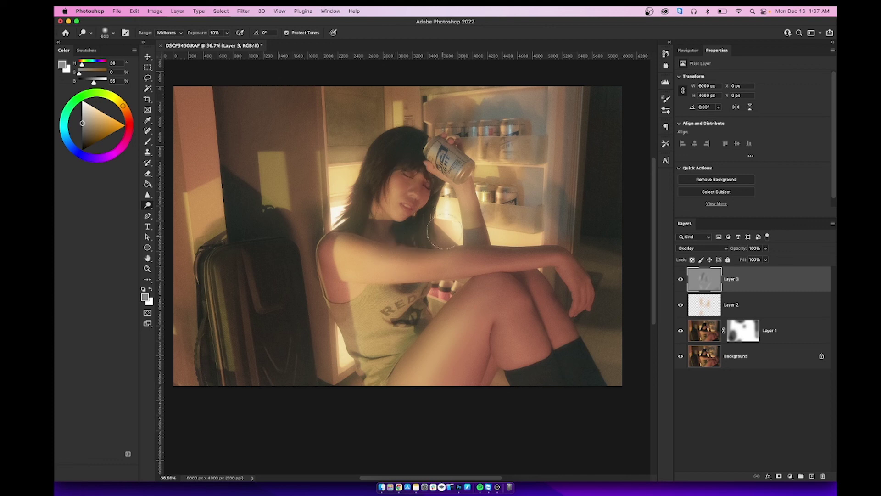
{"action": "key", "text": "z"}
{"action": "left_click_drag", "start_coordinate": [453, 217], "coordinate": [450, 220]}
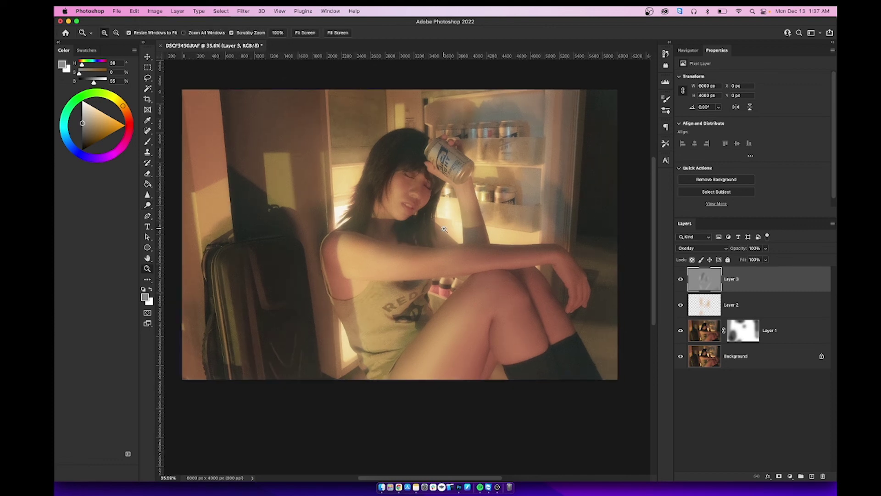